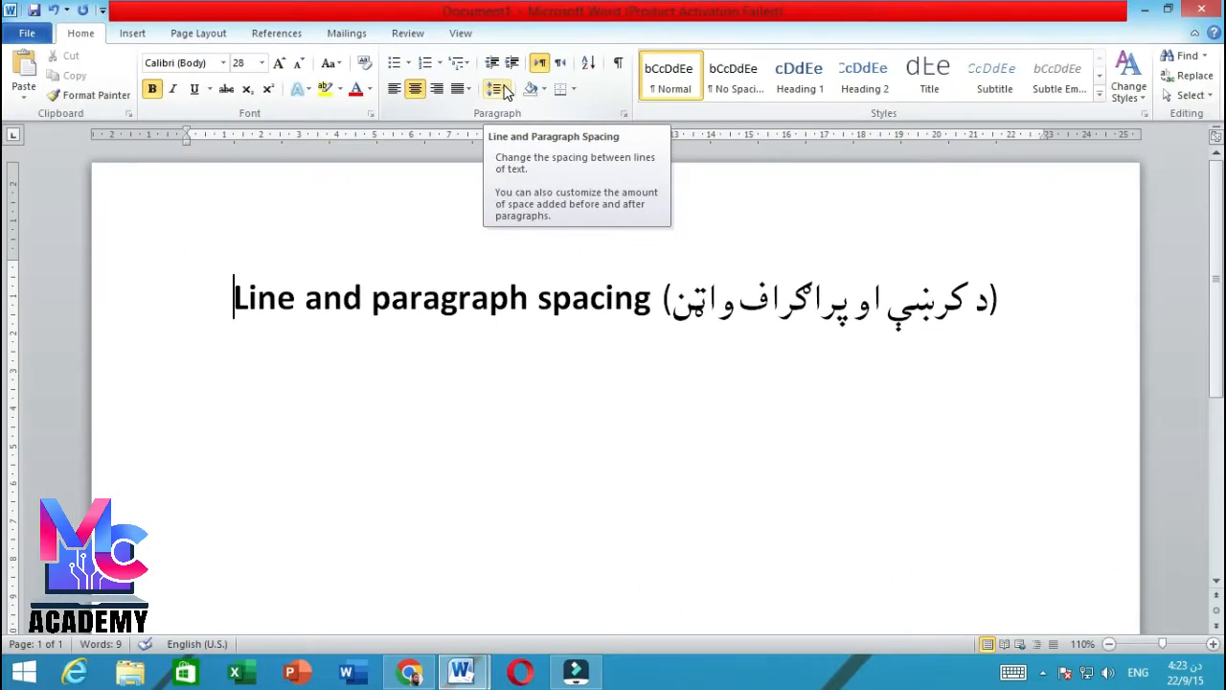
Step: Switch to the open Pashto text document and select its first paragraph
{"action": "mouse_move", "coordinate": [479, 675]}
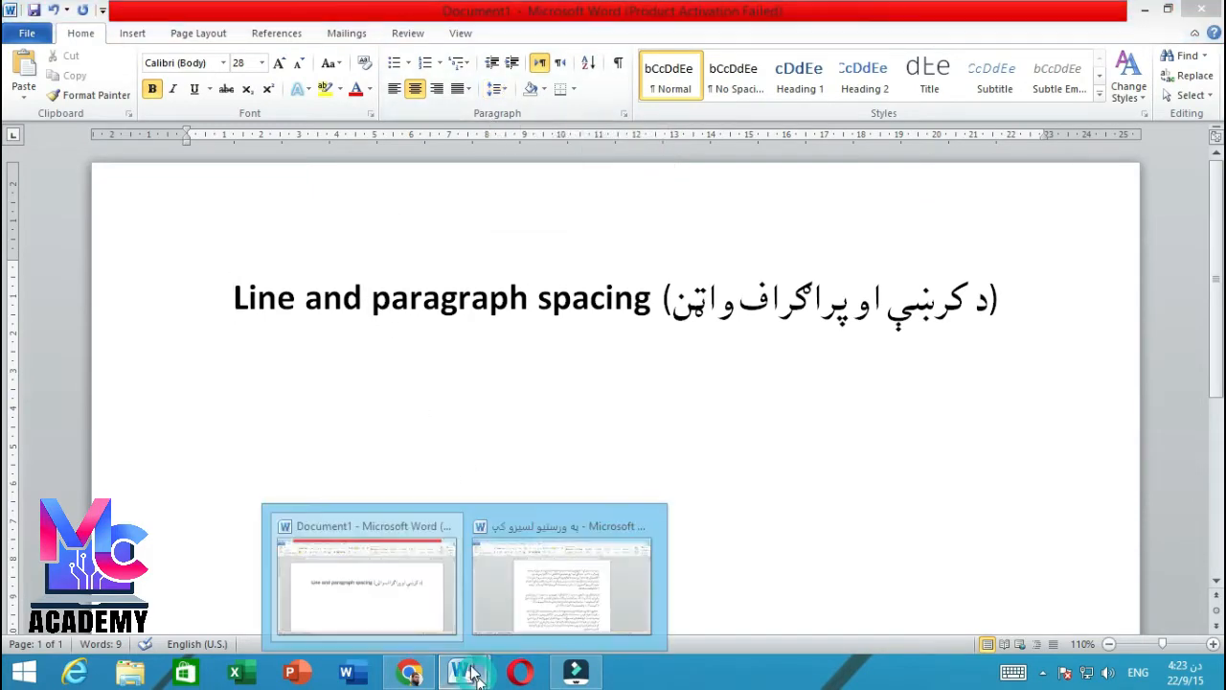
{"action": "left_click", "coordinate": [555, 575]}
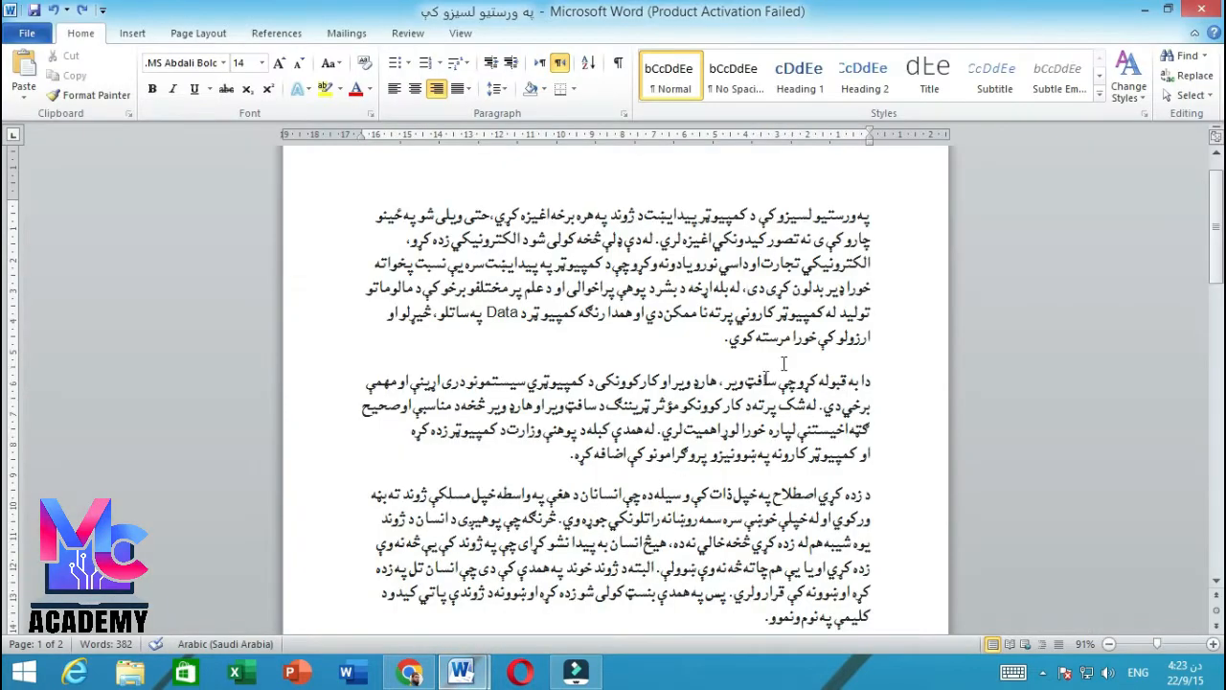
{"action": "left_click_drag", "start_coordinate": [870, 215], "coordinate": [527, 340]}
{"action": "left_click_drag", "start_coordinate": [877, 381], "coordinate": [573, 474]}
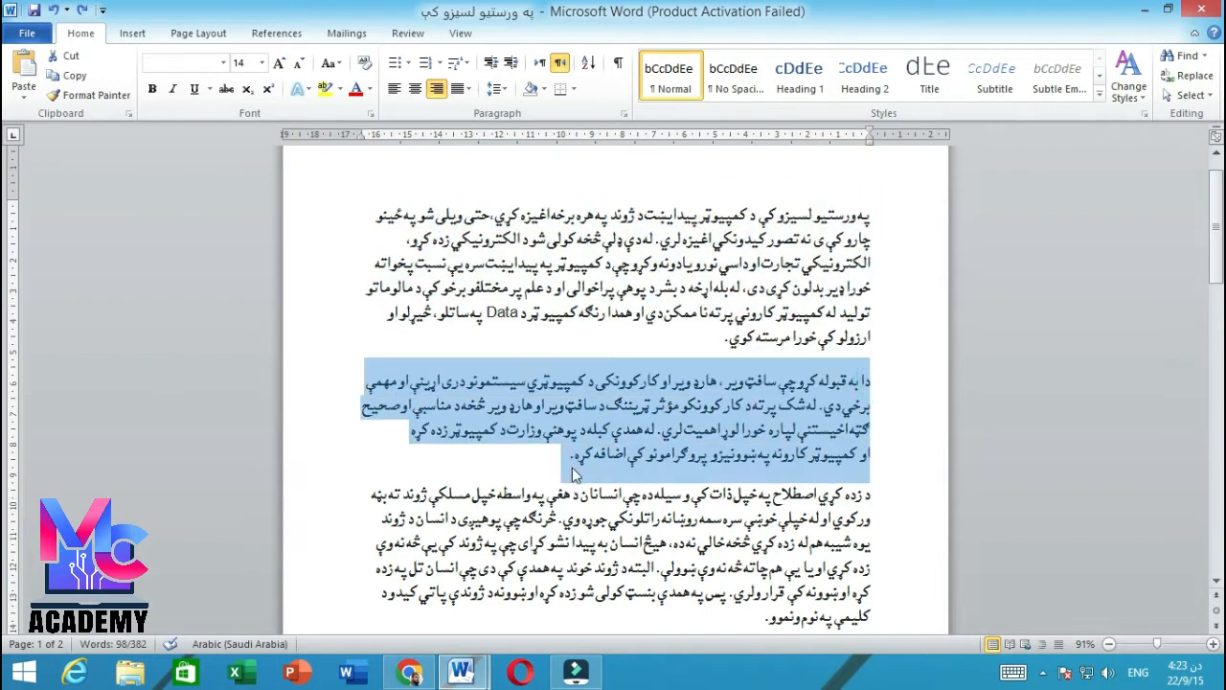
{"action": "left_click_drag", "start_coordinate": [870, 494], "coordinate": [629, 568]}
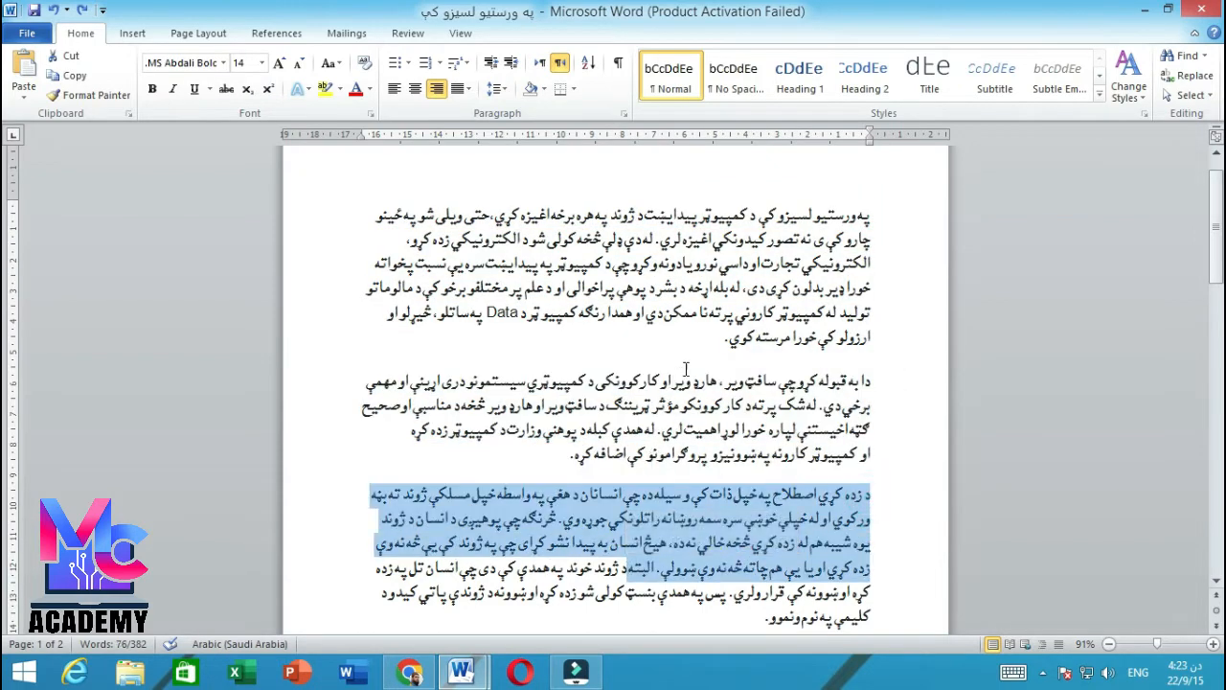
{"action": "left_click_drag", "start_coordinate": [876, 224], "coordinate": [587, 347]}
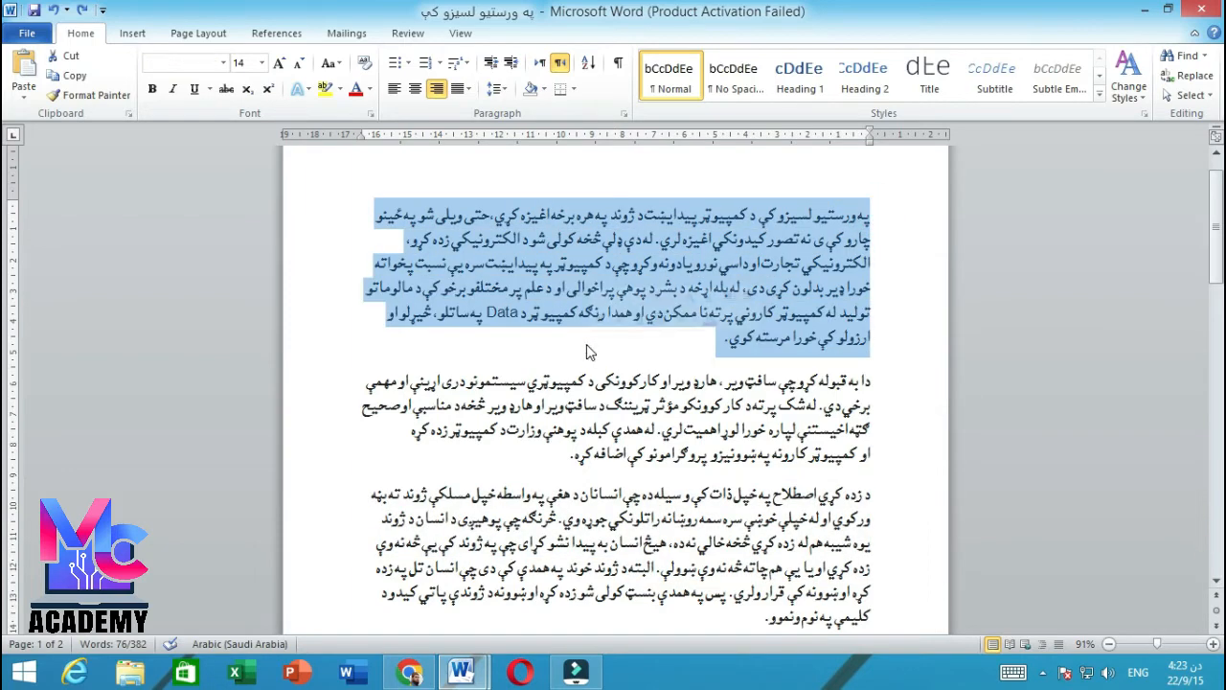
Step: Set the line spacing of the selected first paragraph to 3.0
{"action": "left_click", "coordinate": [507, 98]}
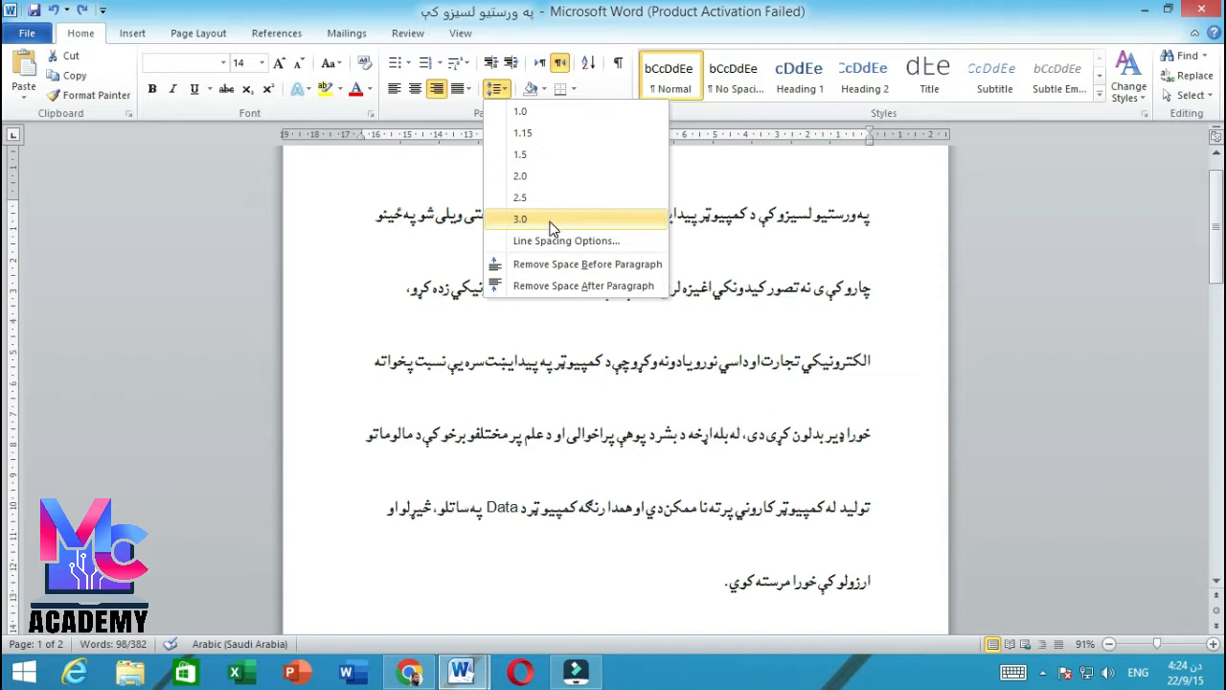
{"action": "left_click", "coordinate": [551, 227]}
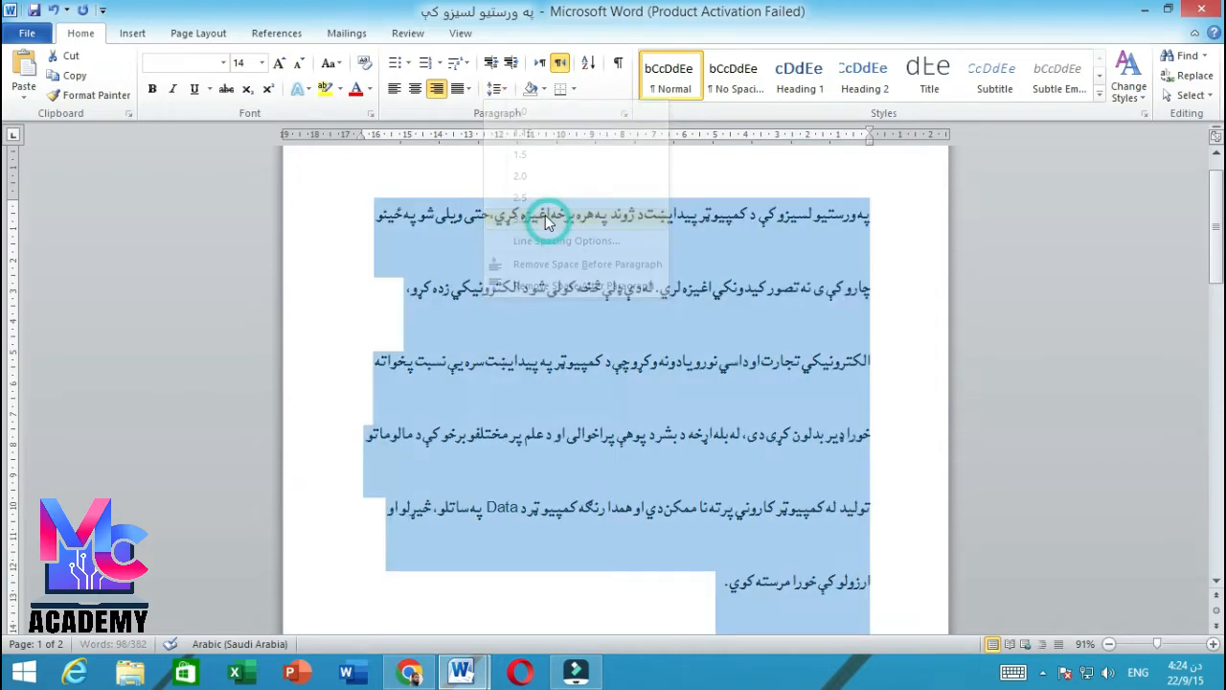
{"action": "scroll", "coordinate": [704, 287], "scroll_direction": "down", "scroll_amount": 3}
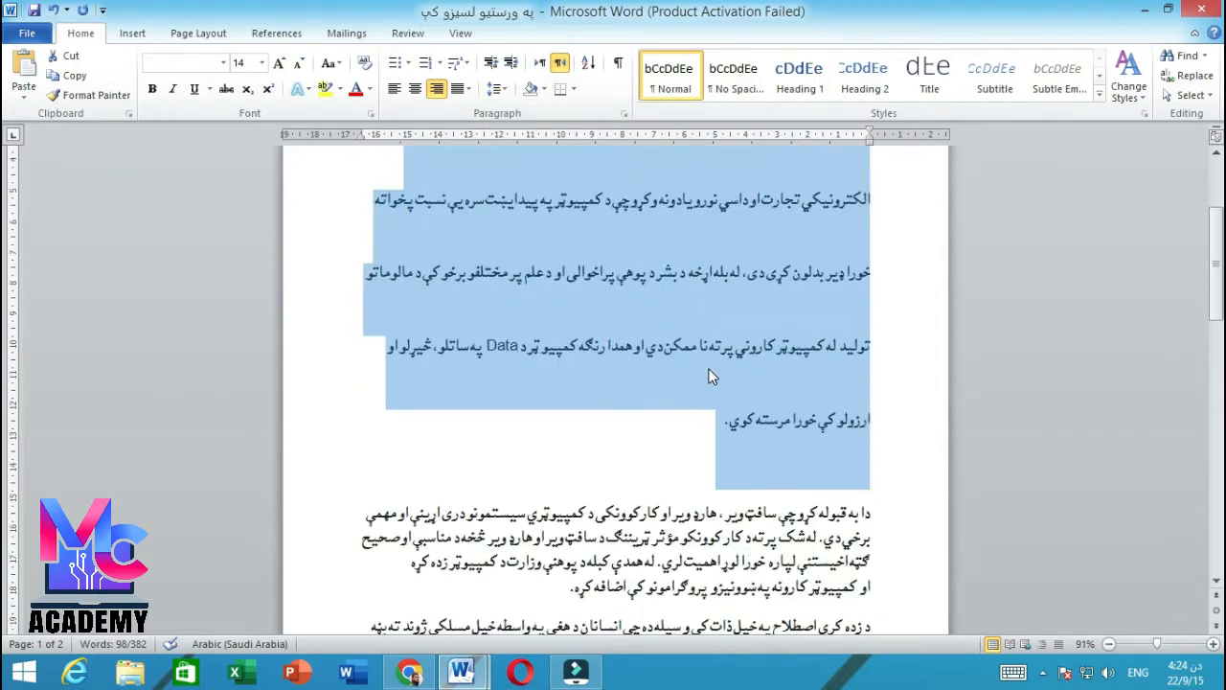
{"action": "scroll", "coordinate": [708, 376], "scroll_direction": "up", "scroll_amount": 4}
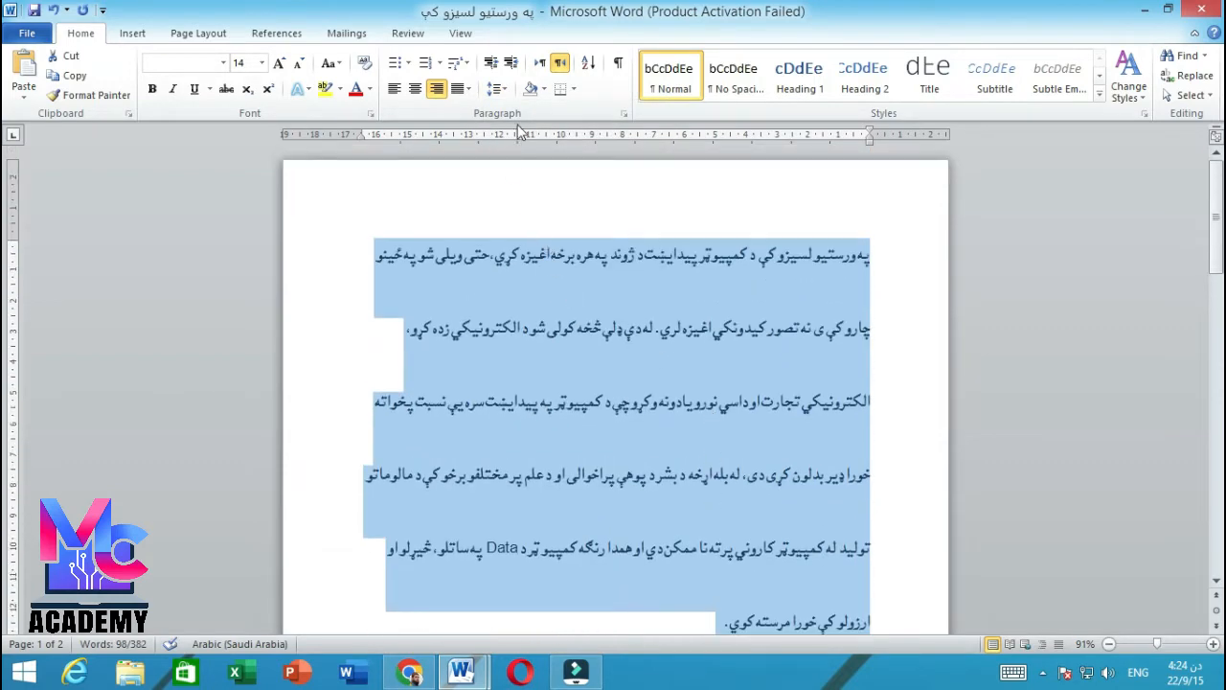
Step: Set the first paragraph's line spacing to 1.0 and deselect the text
{"action": "left_click", "coordinate": [508, 89]}
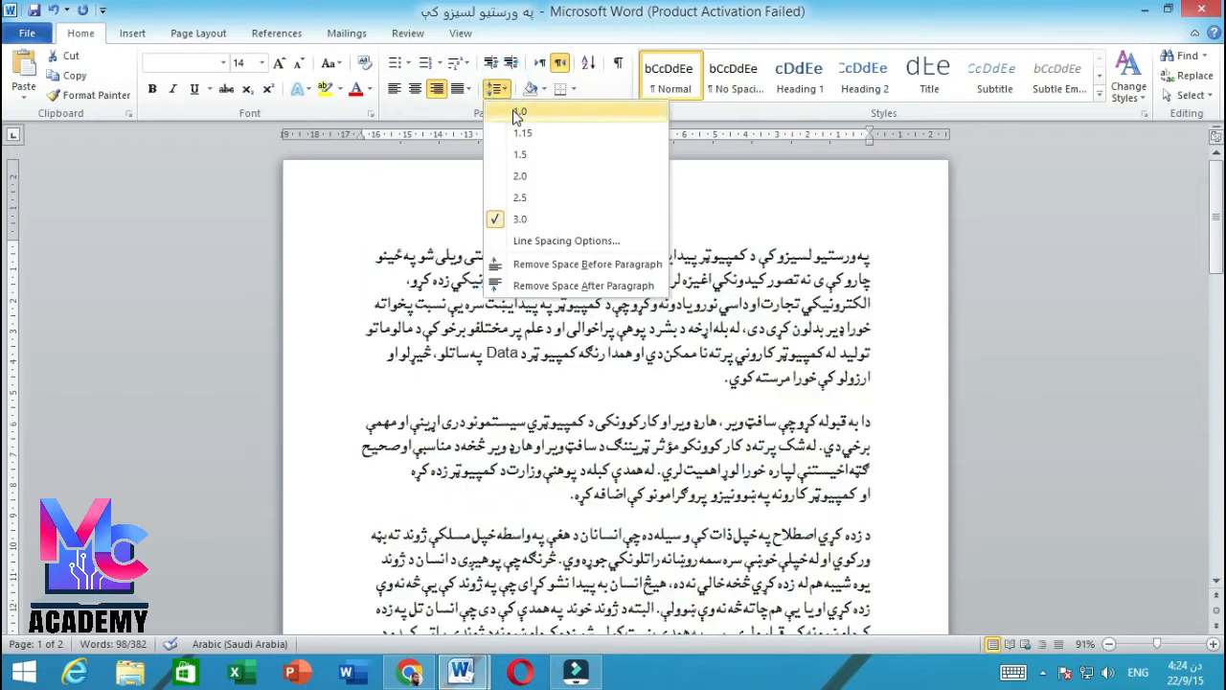
{"action": "left_click", "coordinate": [501, 109]}
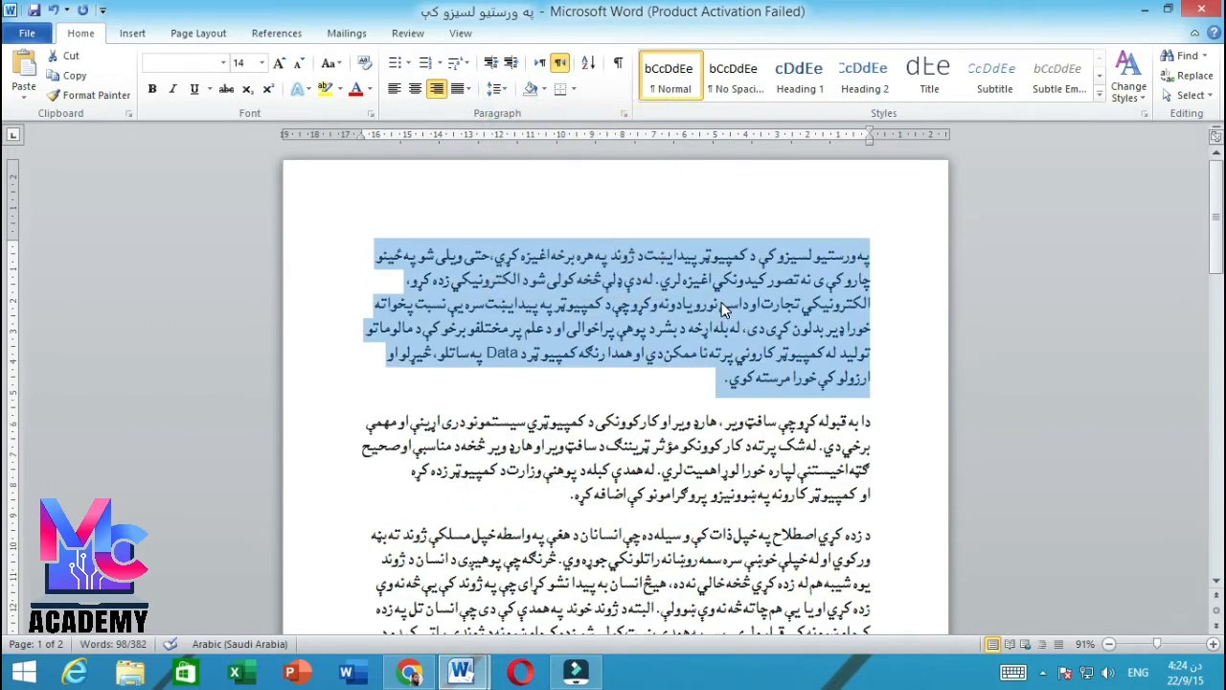
{"action": "left_click", "coordinate": [817, 357]}
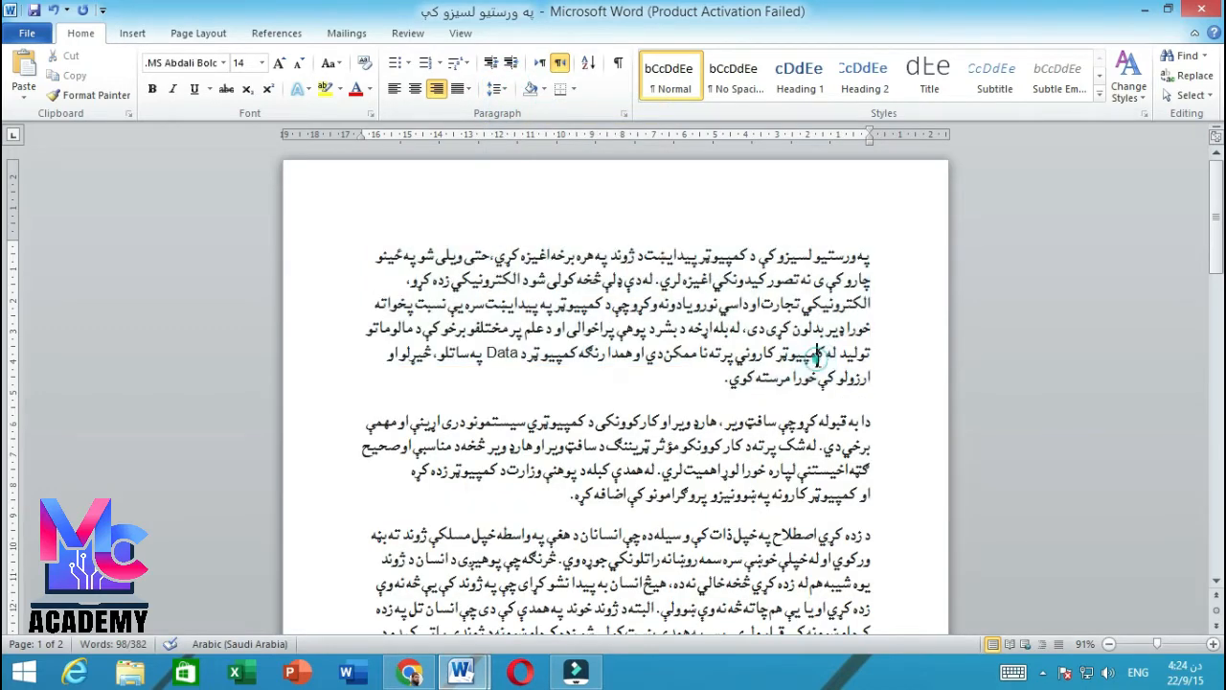
{"action": "left_click", "coordinate": [806, 440]}
{"action": "left_click", "coordinate": [781, 554]}
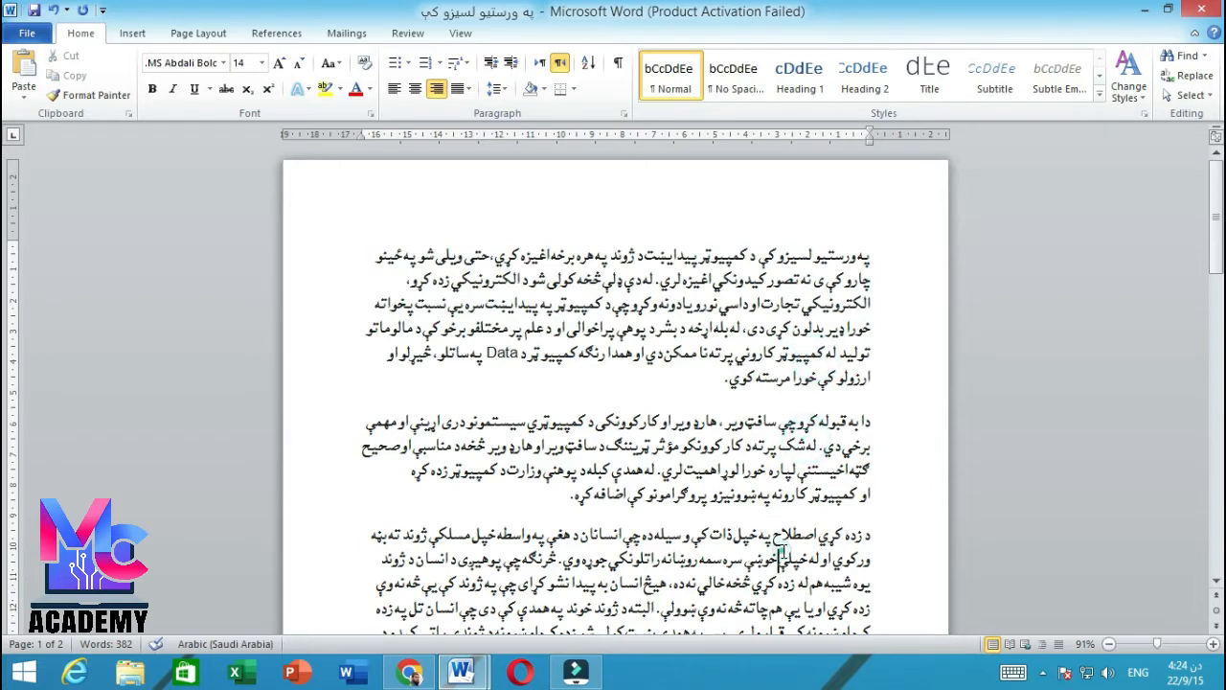
{"action": "left_click_drag", "start_coordinate": [870, 422], "coordinate": [675, 457]}
{"action": "left_click", "coordinate": [674, 457]}
{"action": "left_click_drag", "start_coordinate": [873, 423], "coordinate": [565, 491]}
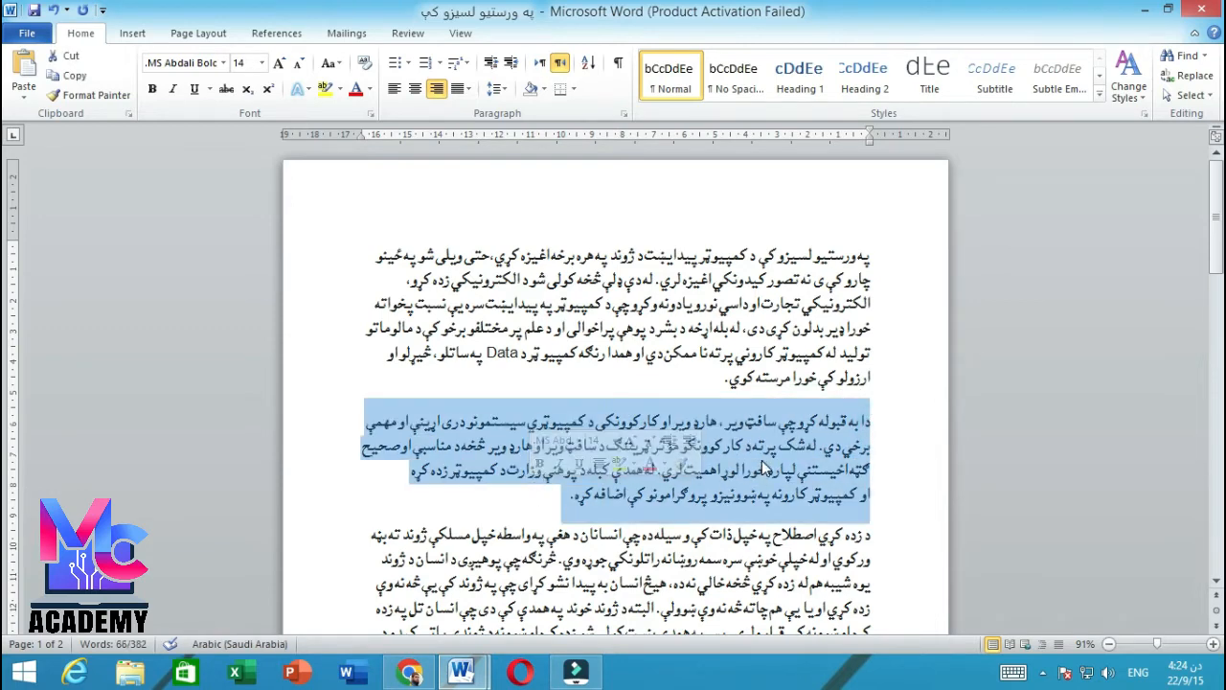
{"action": "left_click", "coordinate": [764, 470]}
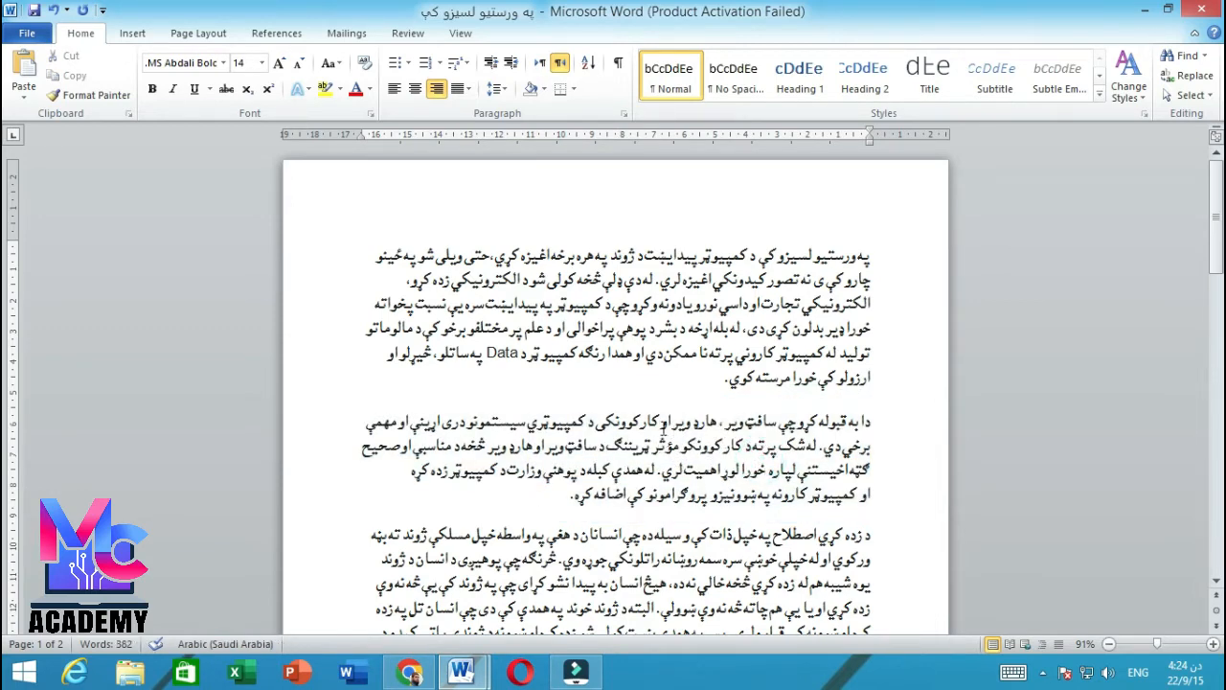
Step: Preview removing the space after the second paragraph, leaving the cursor at that paragraph's end
{"action": "left_click", "coordinate": [674, 421]}
{"action": "left_click", "coordinate": [496, 88]}
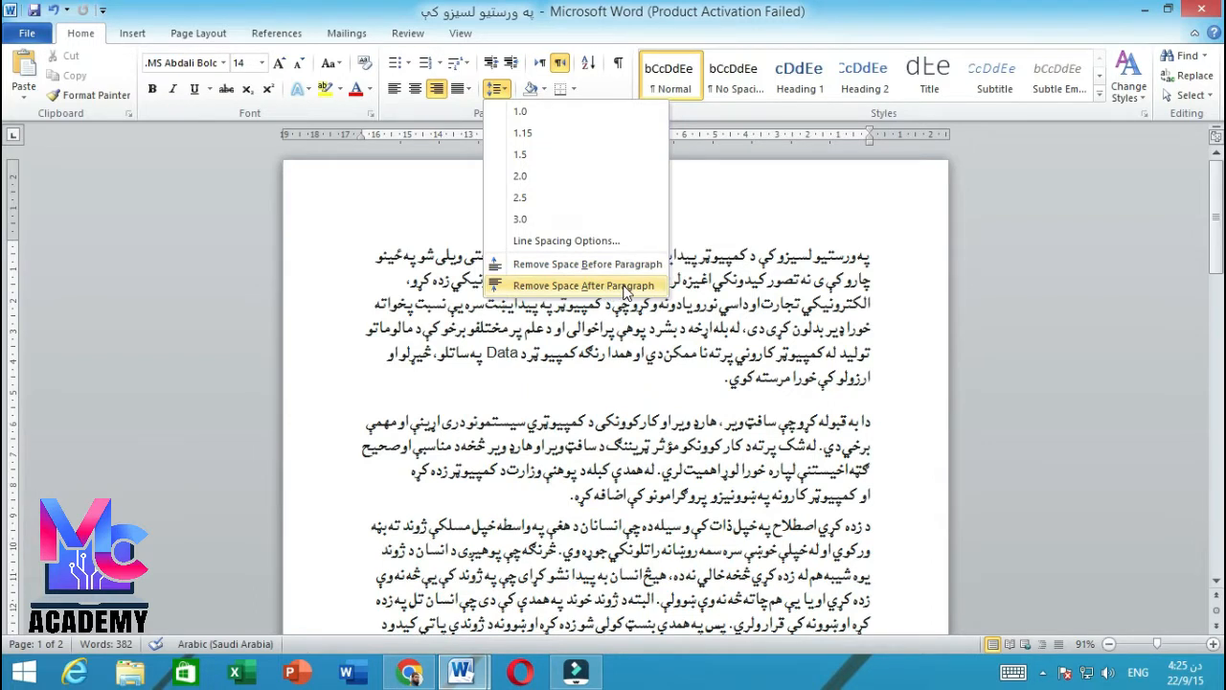
{"action": "left_click", "coordinate": [698, 435]}
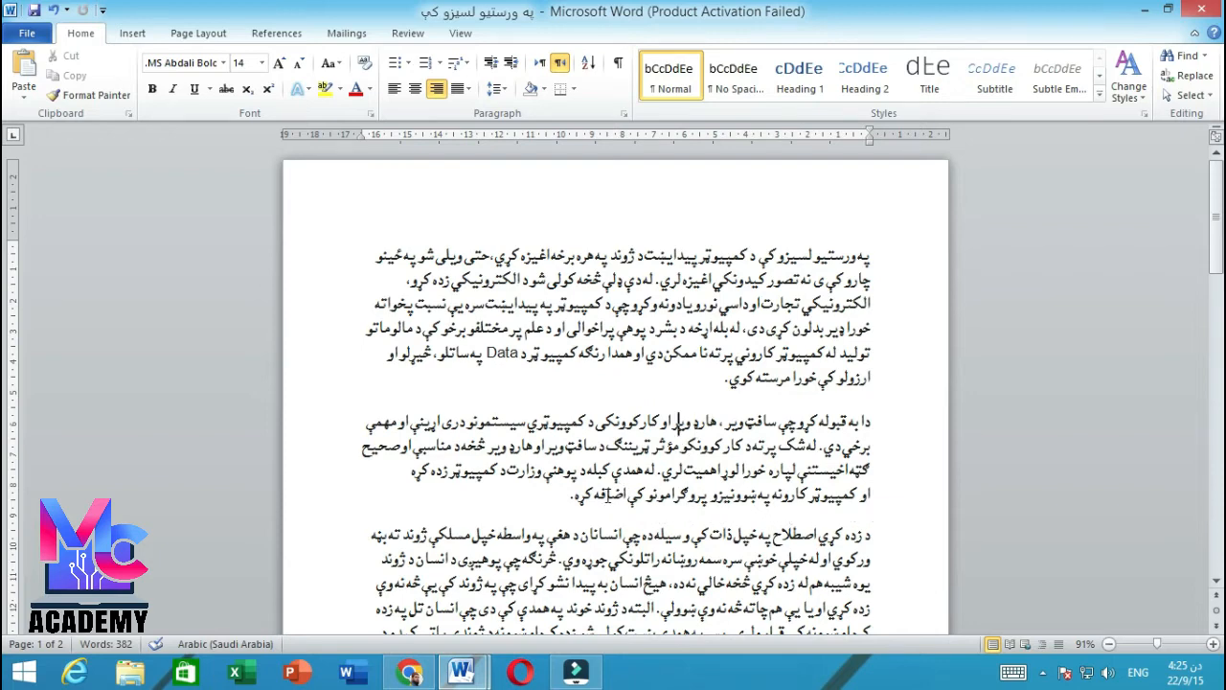
{"action": "left_click", "coordinate": [571, 496]}
{"action": "left_click", "coordinate": [497, 88]}
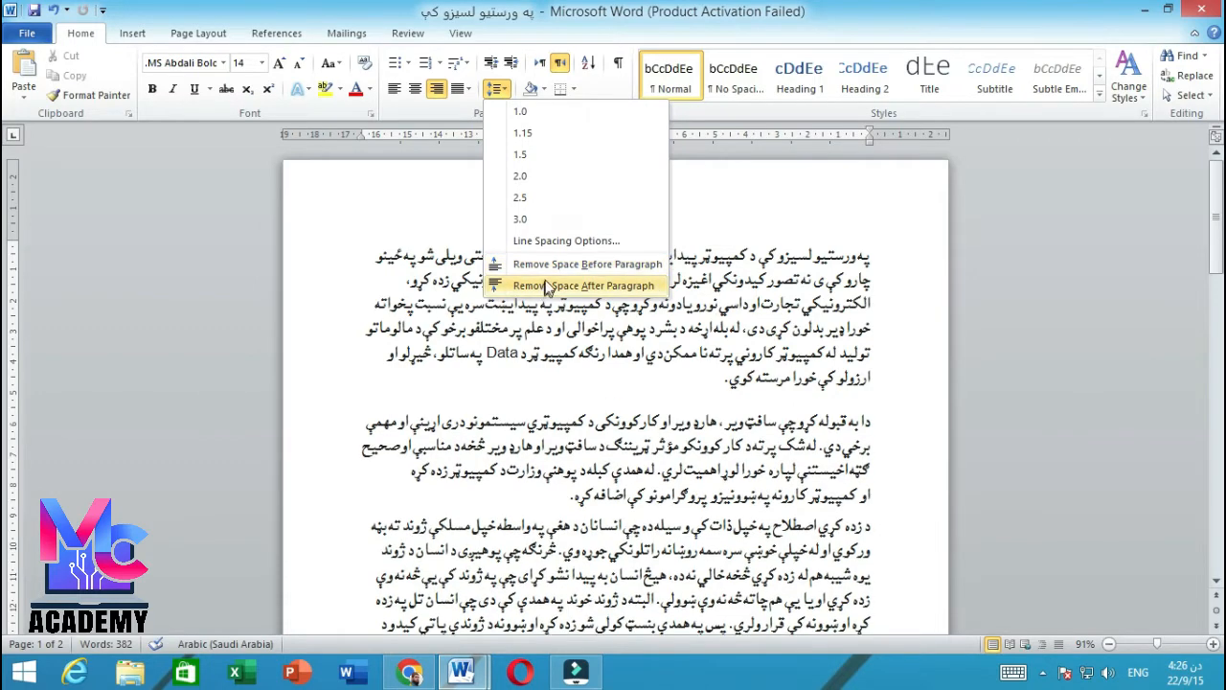
{"action": "left_click", "coordinate": [760, 328]}
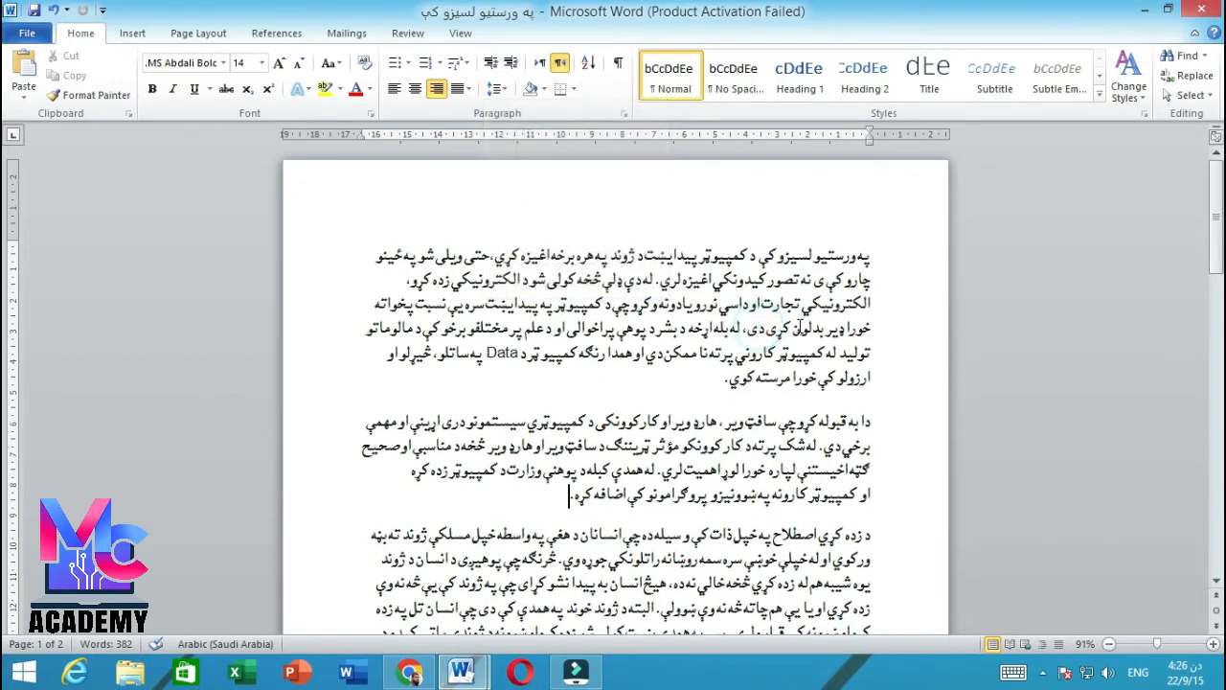
Step: Open the detailed line spacing options for the second paragraph and move the dialog clear of the text
{"action": "left_click", "coordinate": [496, 88]}
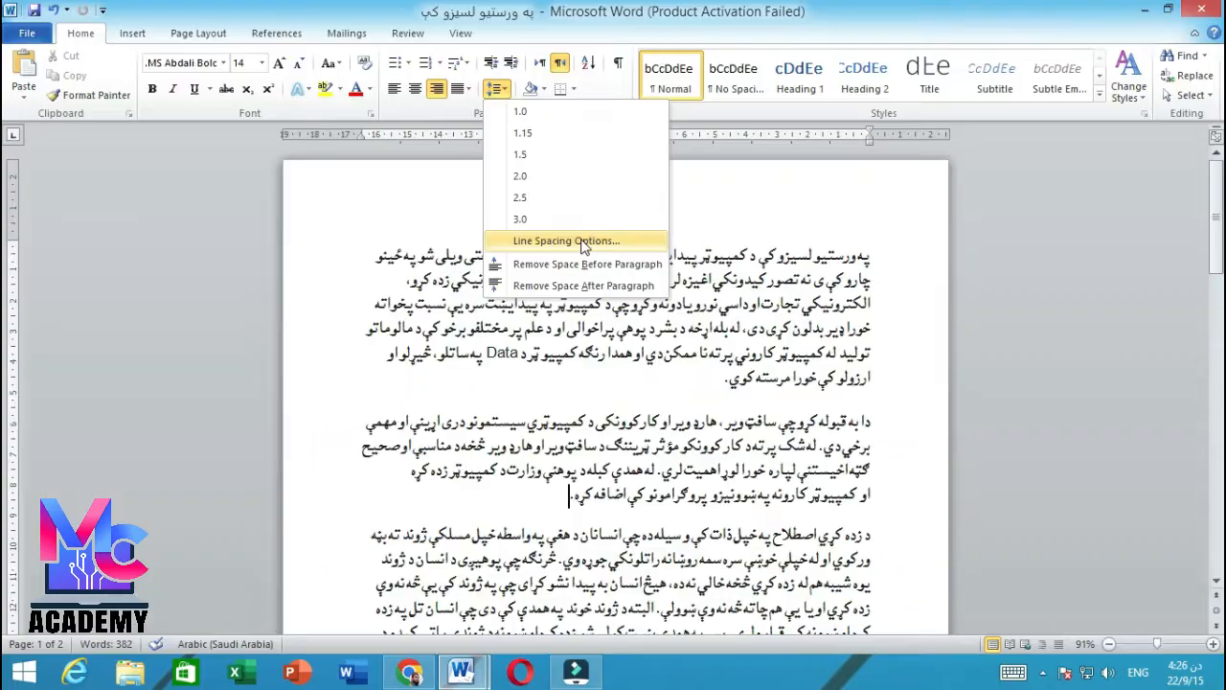
{"action": "left_click", "coordinate": [580, 240]}
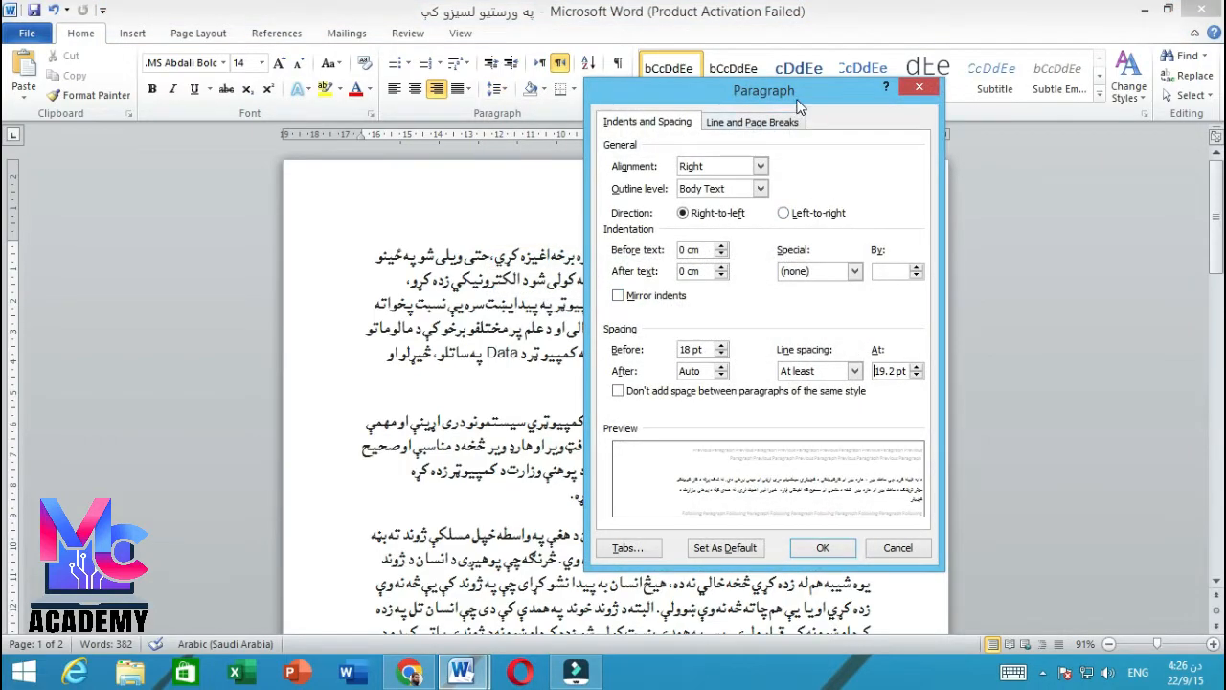
{"action": "left_click_drag", "start_coordinate": [798, 103], "coordinate": [245, 102]}
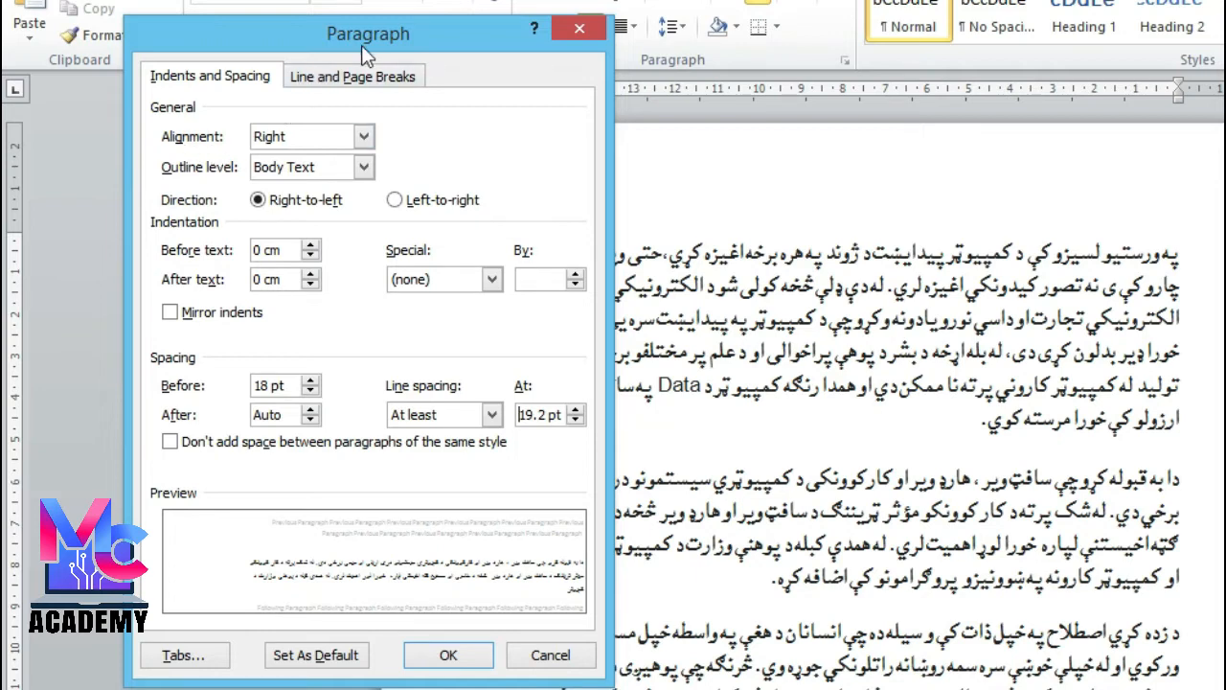
{"action": "left_click_drag", "start_coordinate": [365, 43], "coordinate": [375, 194]}
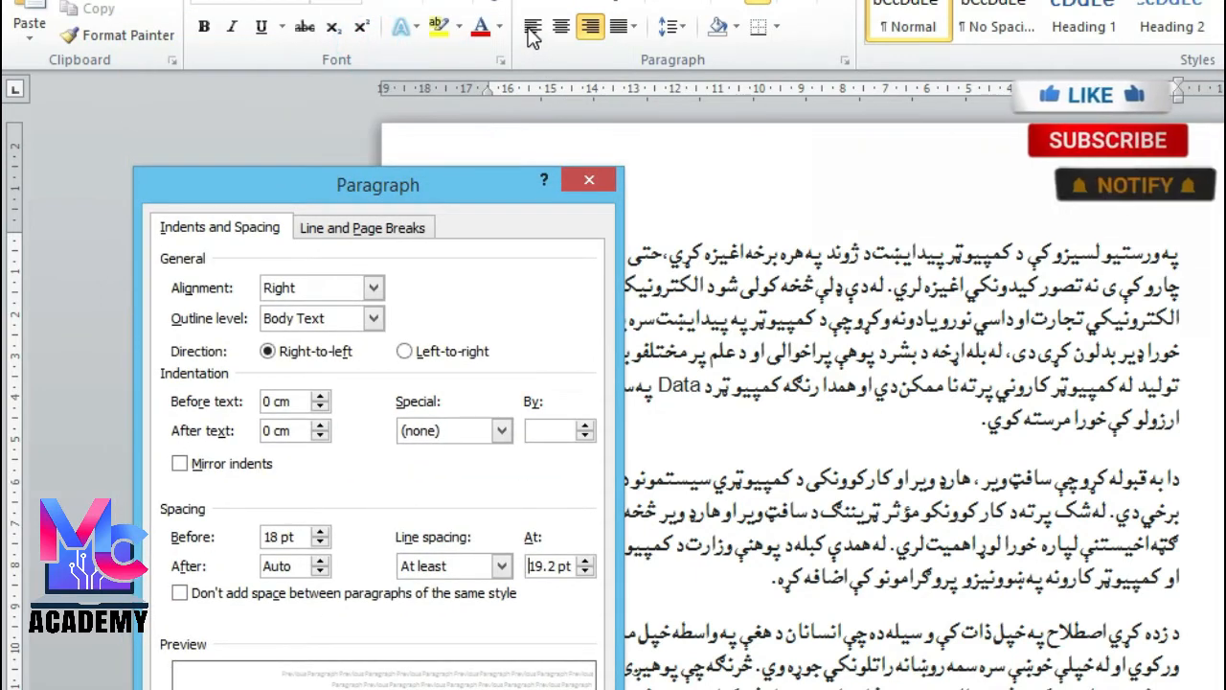
{"action": "left_click_drag", "start_coordinate": [414, 179], "coordinate": [400, 0]}
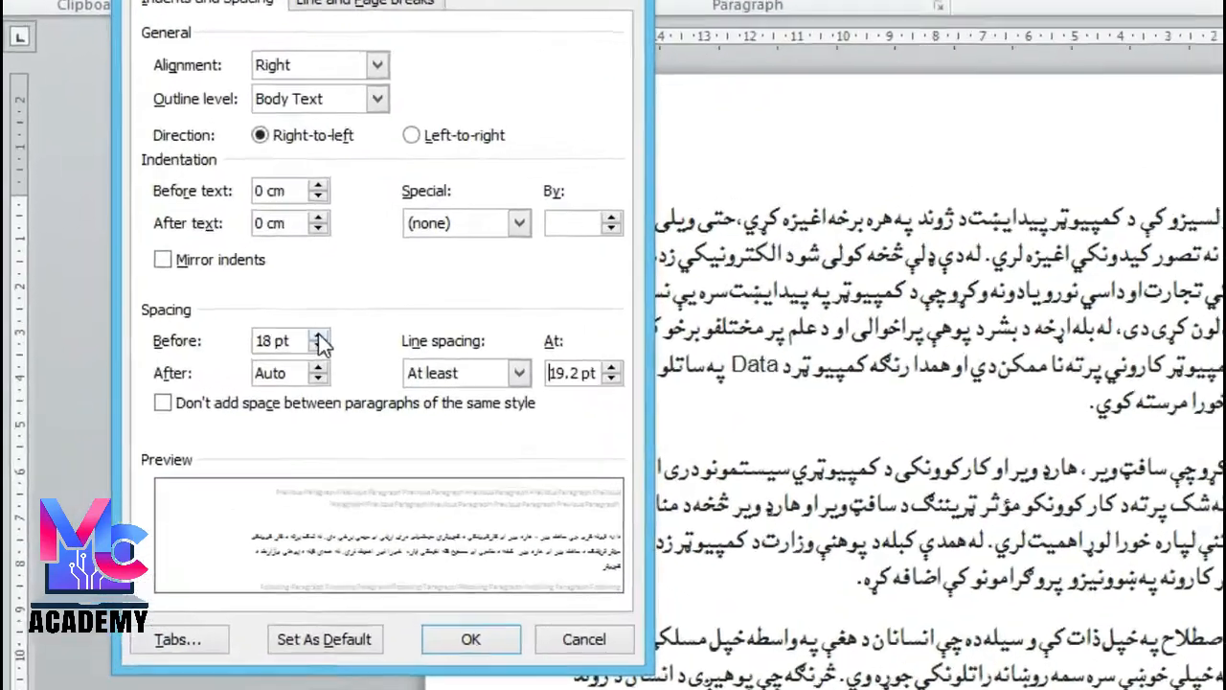
Step: Set the spacing before the second paragraph to 54 pt
{"action": "left_click", "coordinate": [210, 333]}
{"action": "left_click", "coordinate": [548, 341]}
{"action": "left_click", "coordinate": [548, 341]}
{"action": "left_click", "coordinate": [548, 342]}
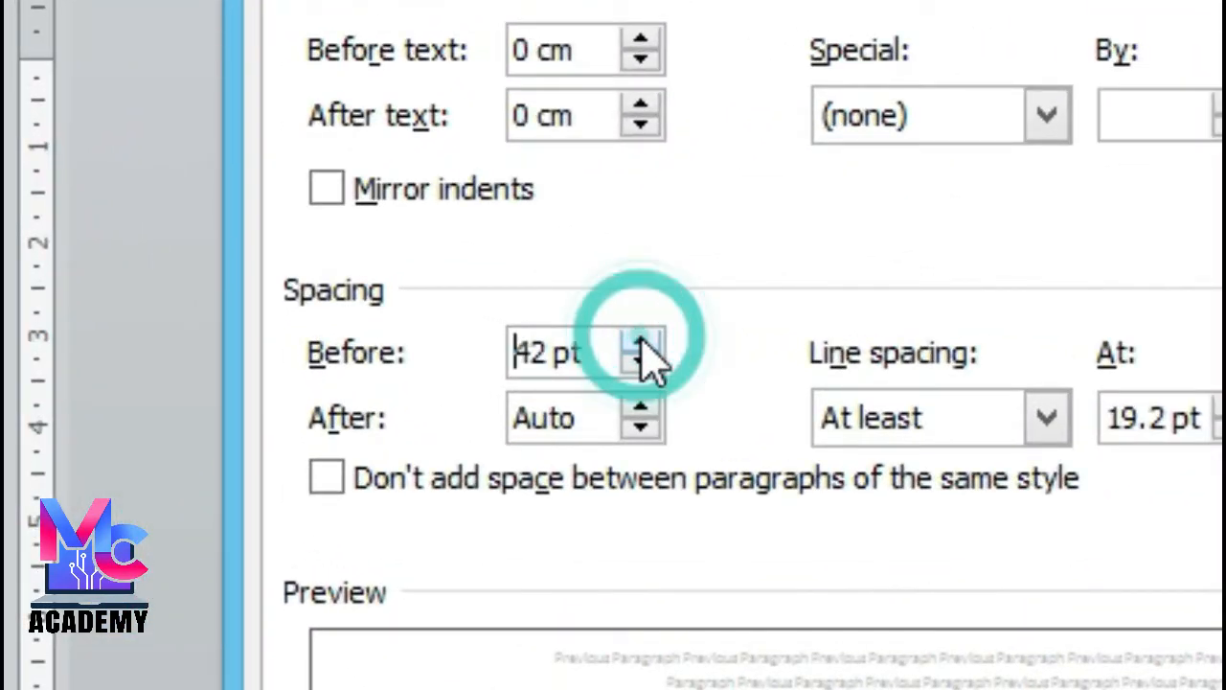
{"action": "left_click", "coordinate": [548, 341]}
{"action": "left_click", "coordinate": [548, 341]}
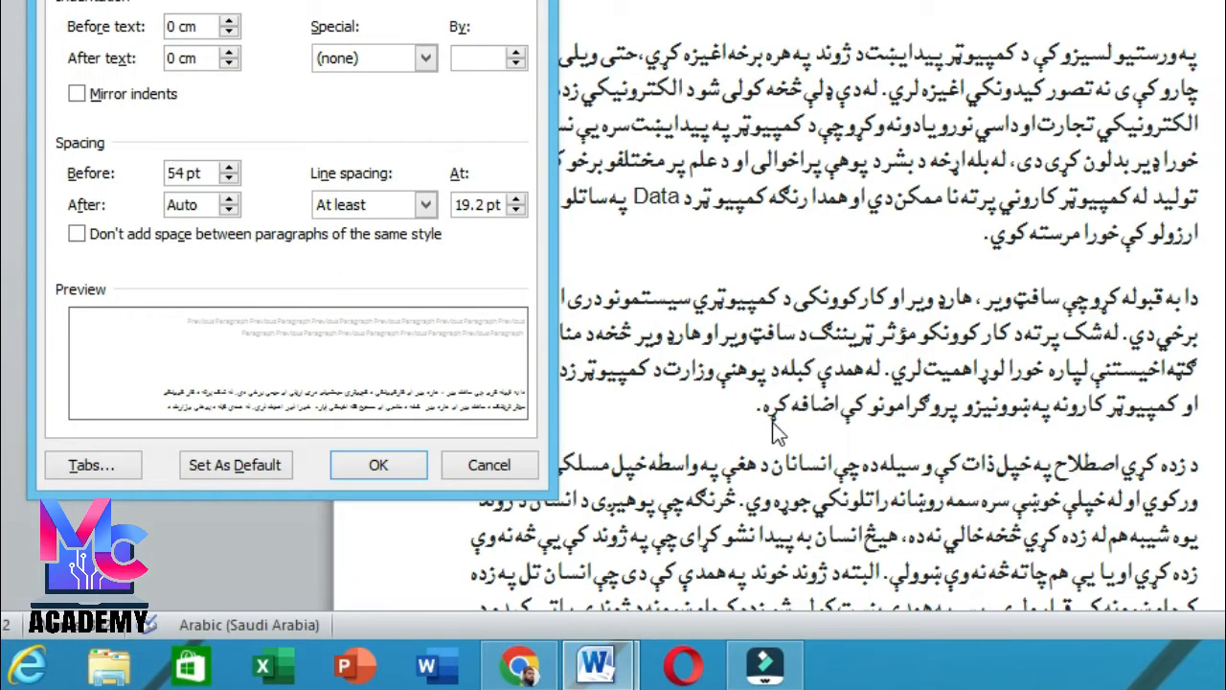
Step: Set the spacing after the second paragraph to 48 pt and apply the paragraph settings
{"action": "left_click", "coordinate": [229, 199]}
{"action": "left_click", "coordinate": [228, 200]}
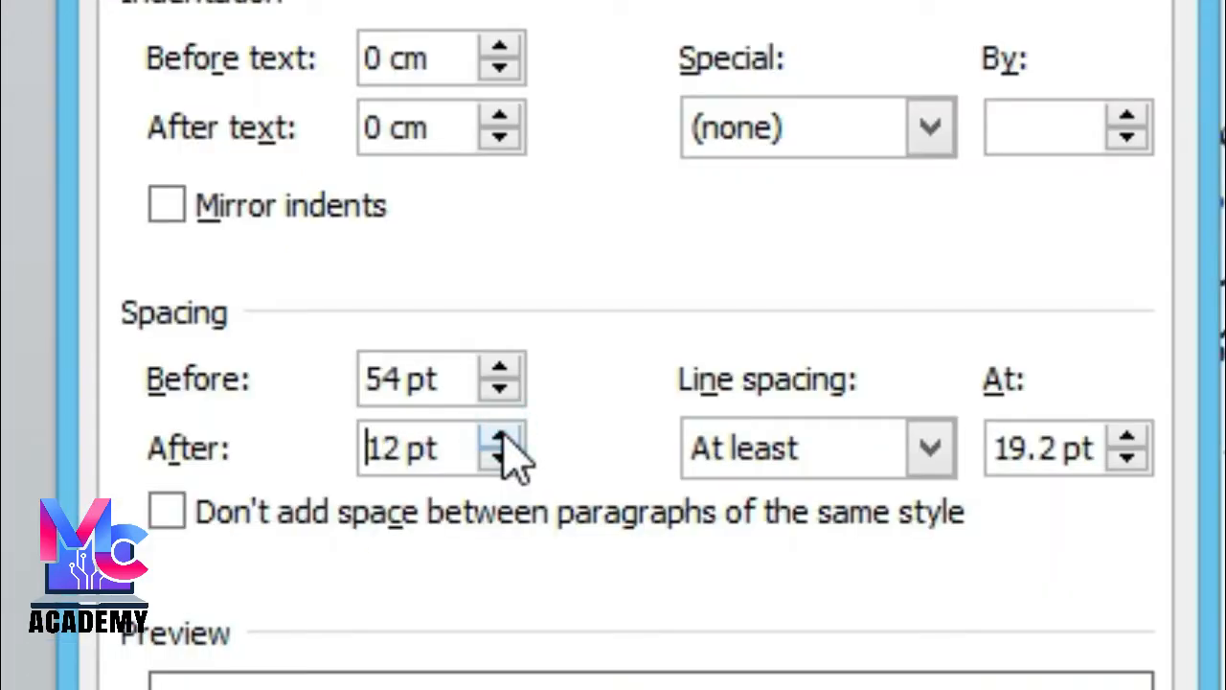
{"action": "left_click", "coordinate": [228, 199]}
{"action": "left_click", "coordinate": [228, 199]}
{"action": "left_click", "coordinate": [228, 200]}
{"action": "left_click", "coordinate": [228, 199]}
{"action": "left_click", "coordinate": [228, 200]}
{"action": "left_click", "coordinate": [503, 446]}
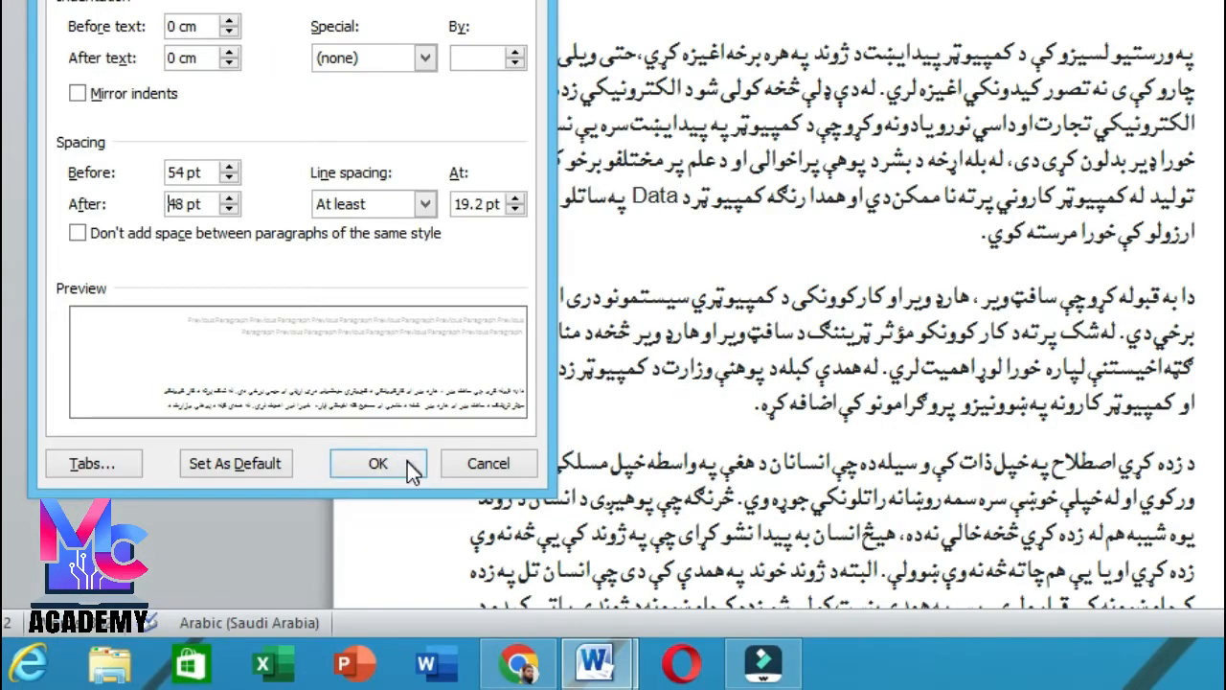
{"action": "left_click", "coordinate": [407, 462]}
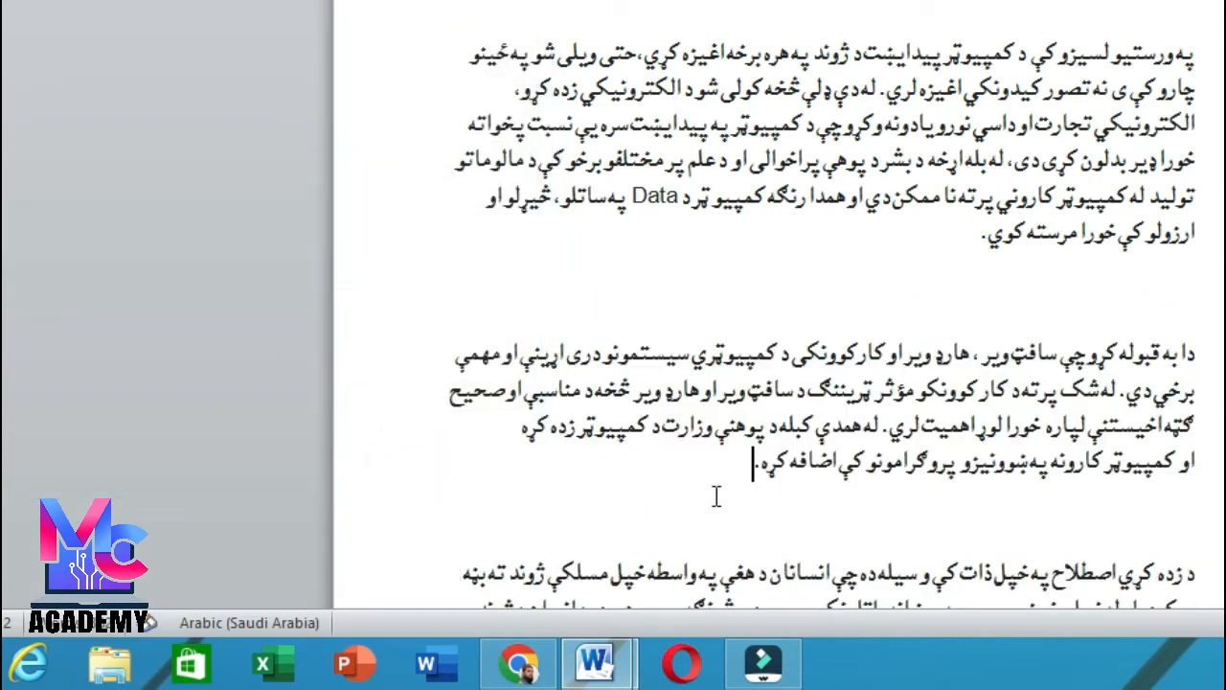
{"action": "scroll", "coordinate": [1092, 326], "scroll_direction": "down", "scroll_amount": 1}
{"action": "scroll", "coordinate": [1159, 269], "scroll_direction": "down", "scroll_amount": 1}
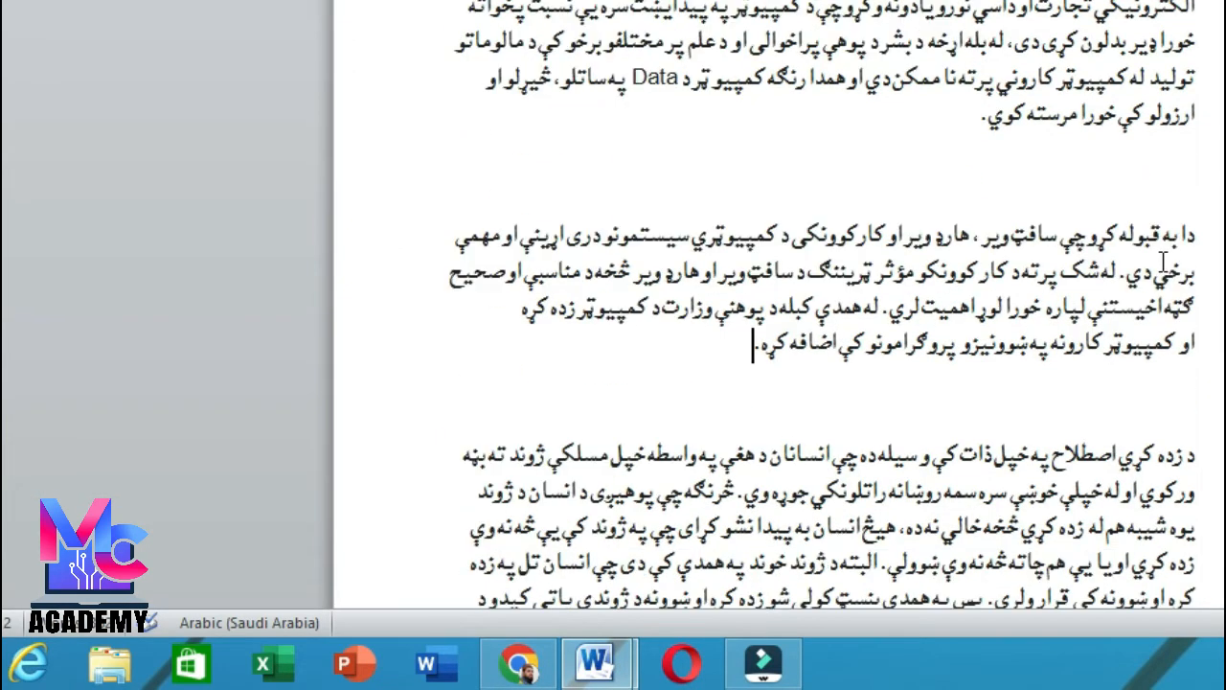